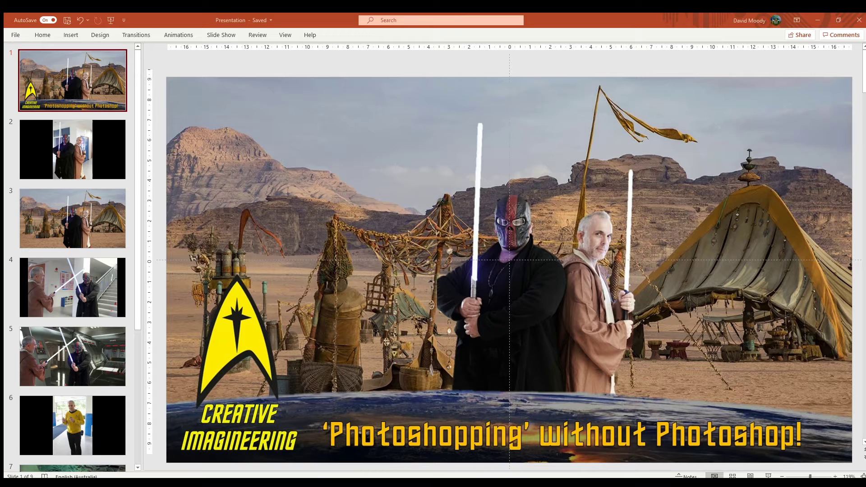
# Page through example slides 2 to 5, ending on the spaceship-corridor lightsaber duel.
pyautogui.click(82, 145)
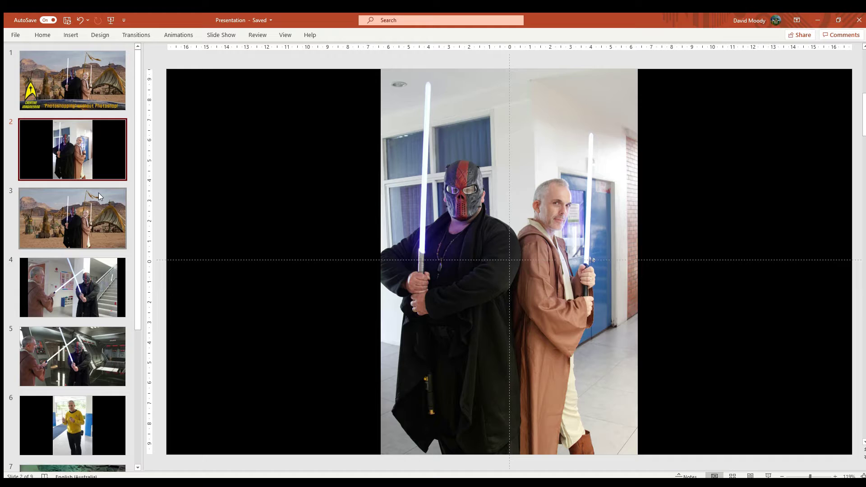
pyautogui.click(89, 220)
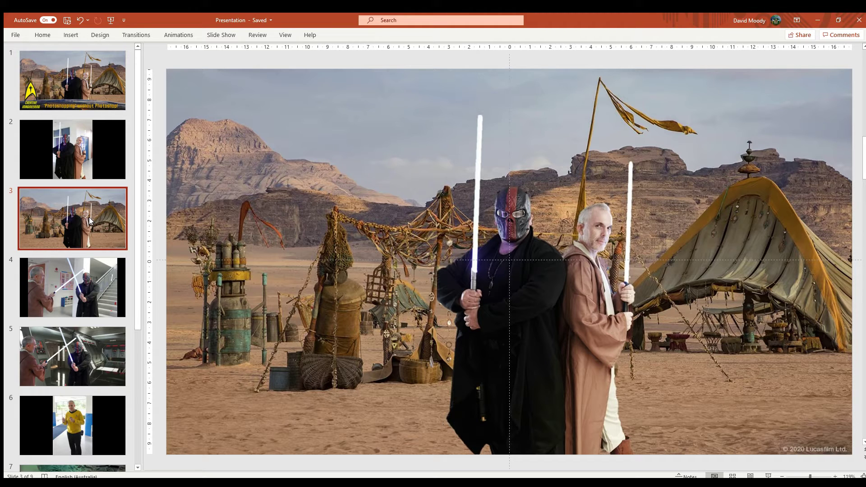
pyautogui.click(70, 289)
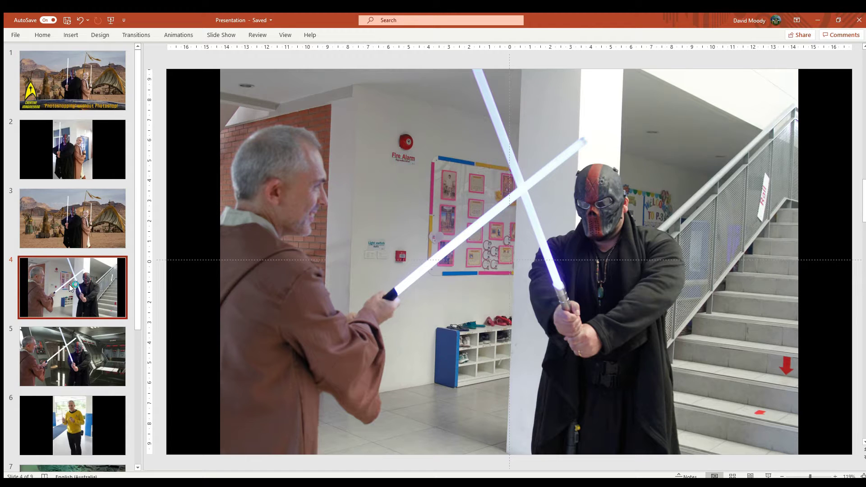
pyautogui.click(62, 355)
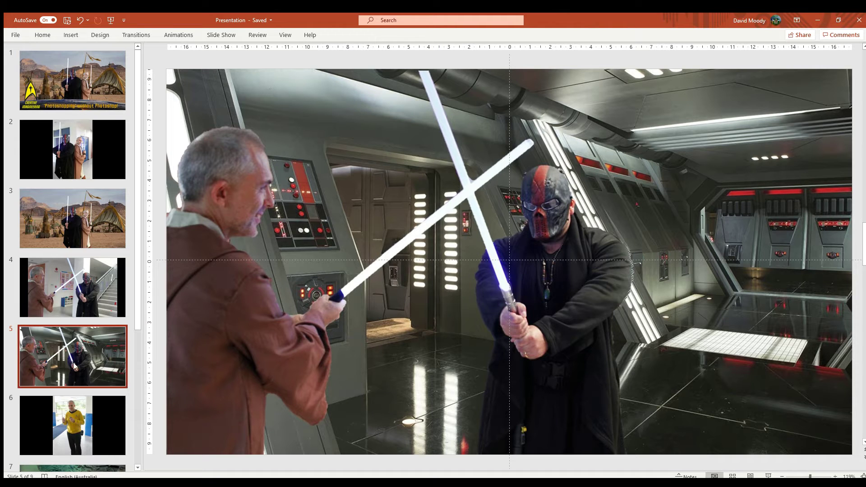
pyautogui.scroll(-3, 71, 374)
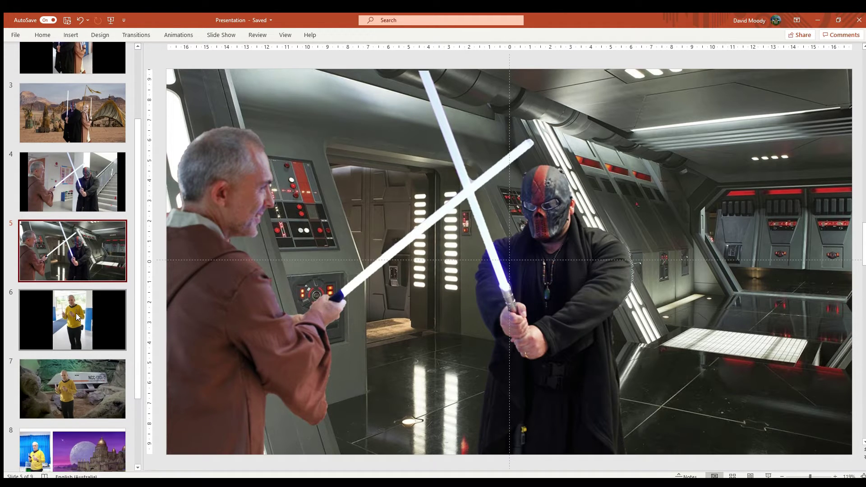
# Flip between slides 6, 7 and 8 to compare the yellow-uniform photo with its rocky-planet composite.
pyautogui.click(76, 313)
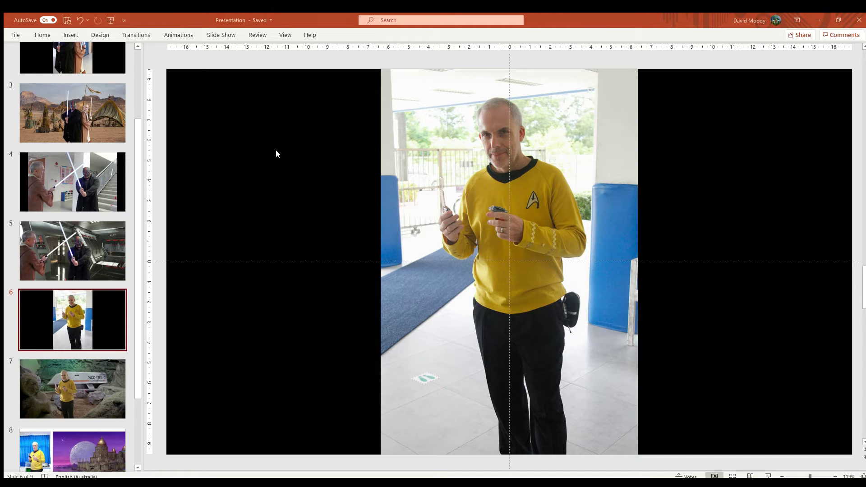
pyautogui.click(78, 375)
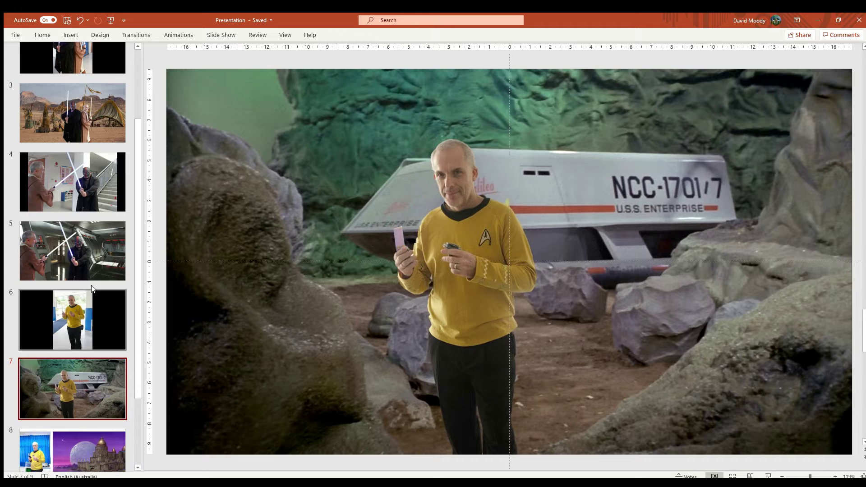
pyautogui.click(77, 299)
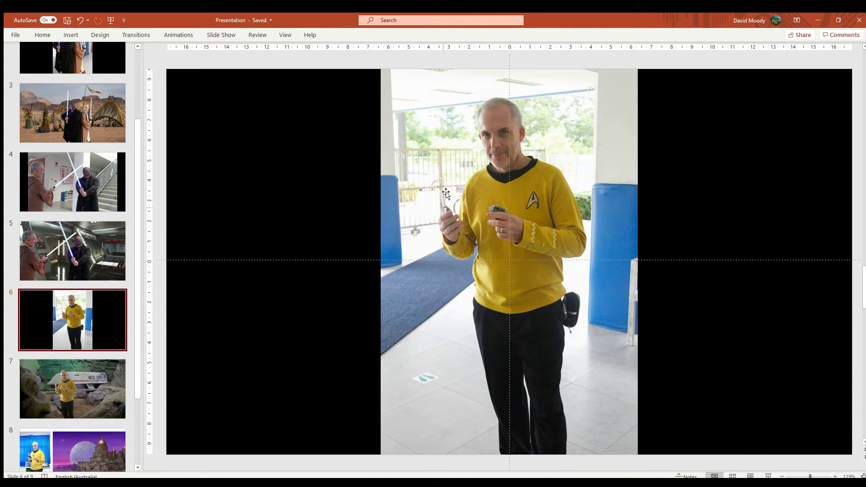
pyautogui.click(67, 378)
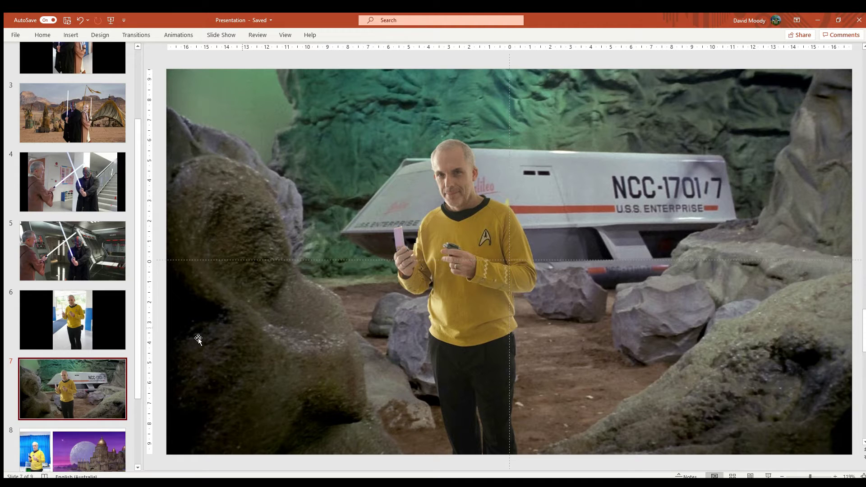
pyautogui.click(61, 433)
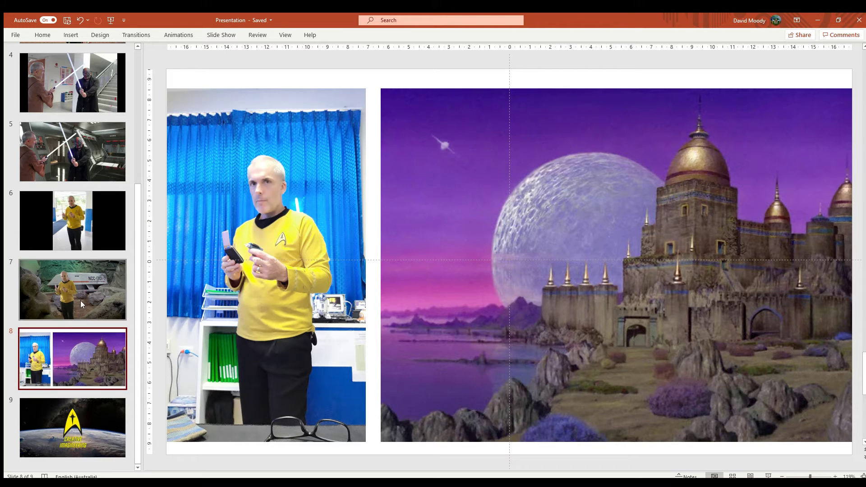
pyautogui.click(94, 281)
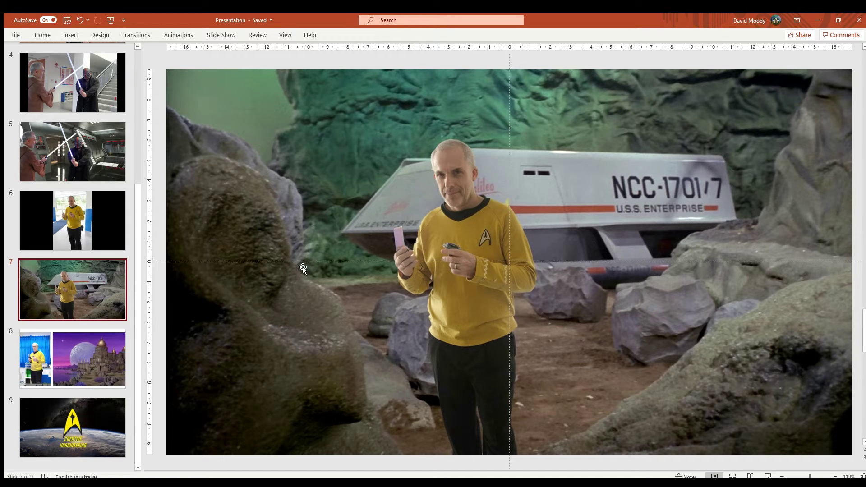
pyautogui.press('Up')
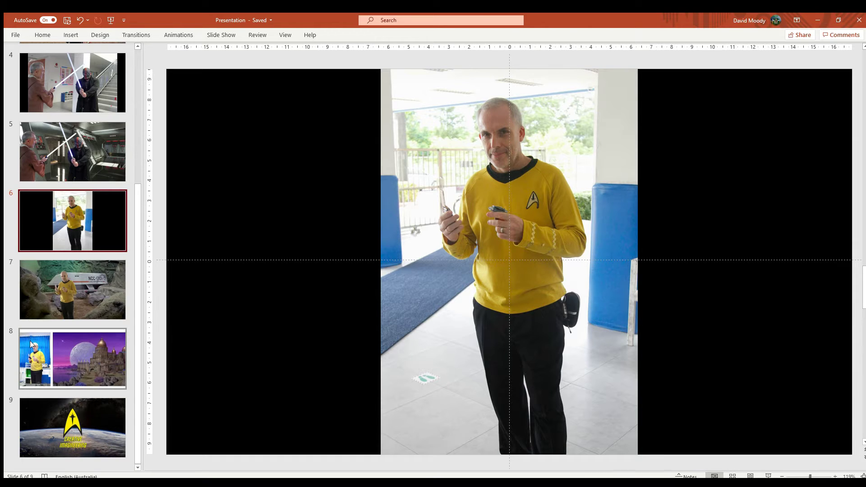
# Take the yellow-uniform photo off slide 8 and paste it onto a new blank slide 9.
pyautogui.click(70, 338)
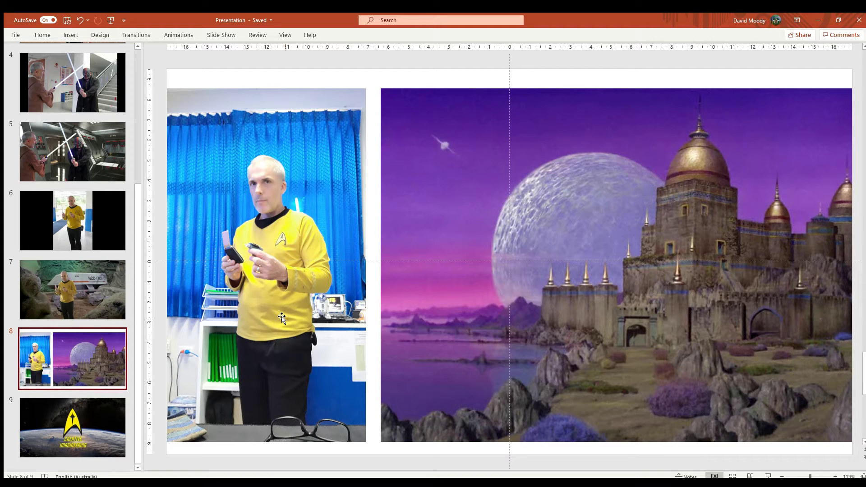
pyautogui.click(594, 230)
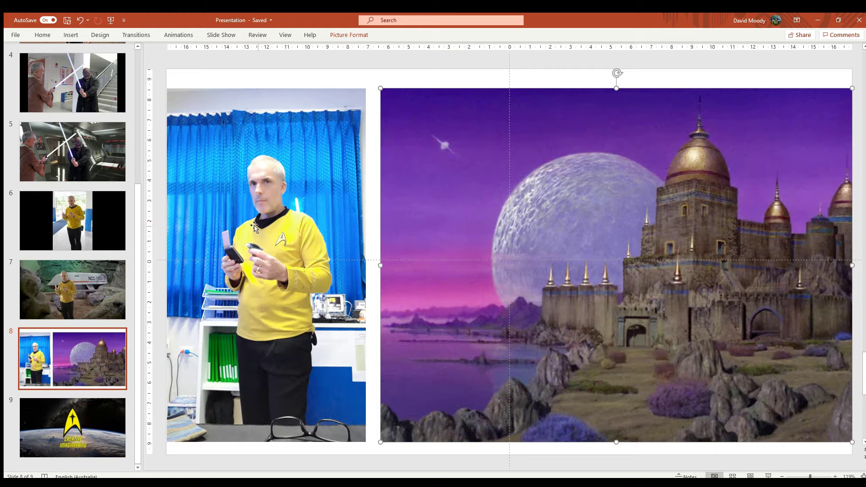
pyautogui.moveTo(261, 342); pyautogui.dragTo(277, 324)
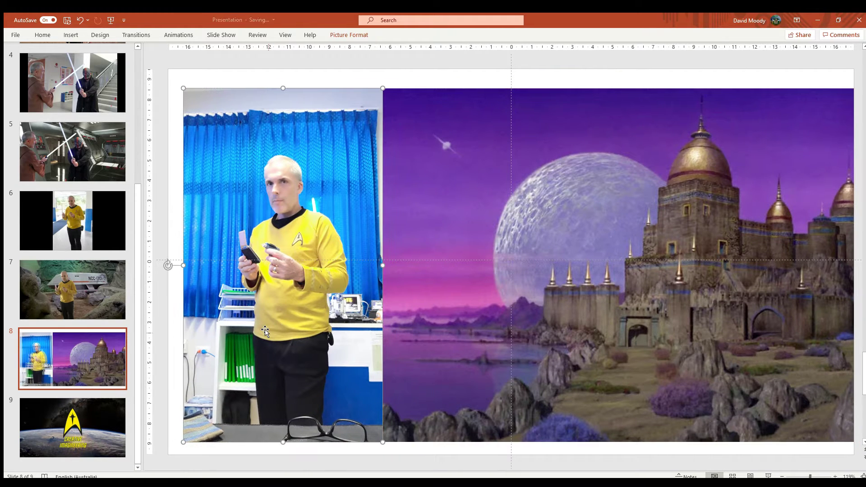
pyautogui.press('Delete')
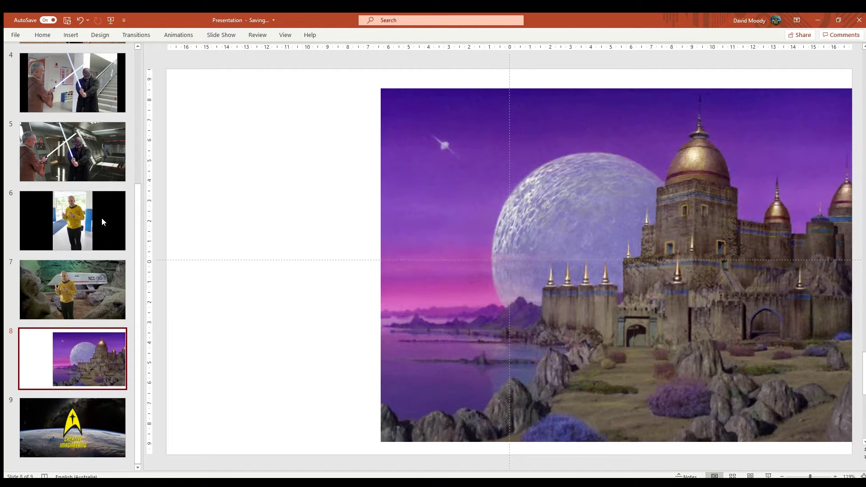
pyautogui.hotkey('ctrl', 'm')
pyautogui.hotkey('ctrl', 'v')
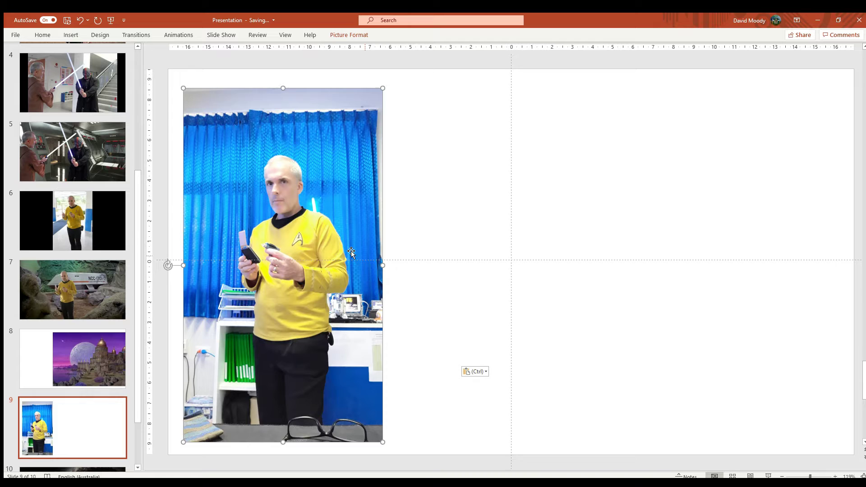
# Centre the pasted yellow-uniform photo on slide 9 with the smart guides, undoing one stray change.
pyautogui.moveTo(351, 252); pyautogui.dragTo(531, 264)
pyautogui.hotkey('ctrl', 'F1')
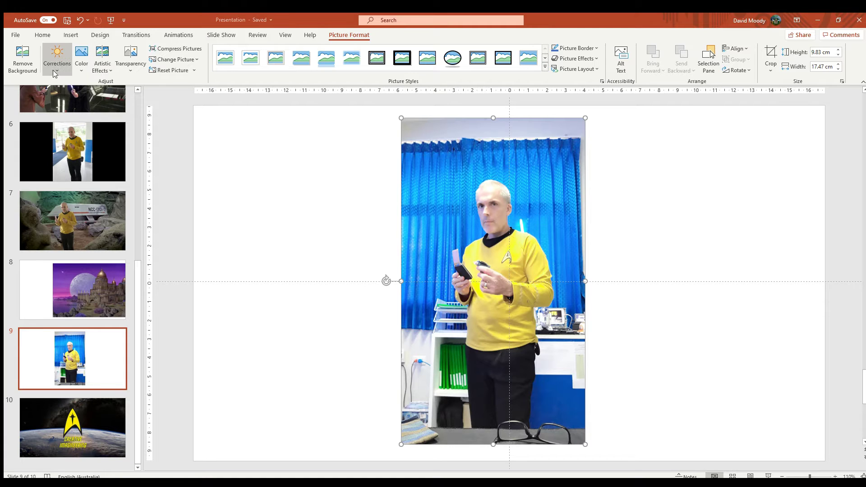
pyautogui.click(99, 168)
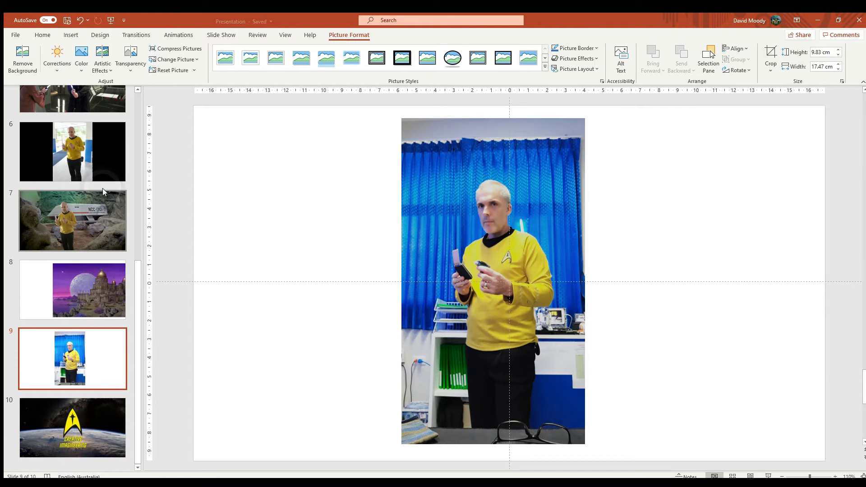
pyautogui.hotkey('ctrl', 'z')
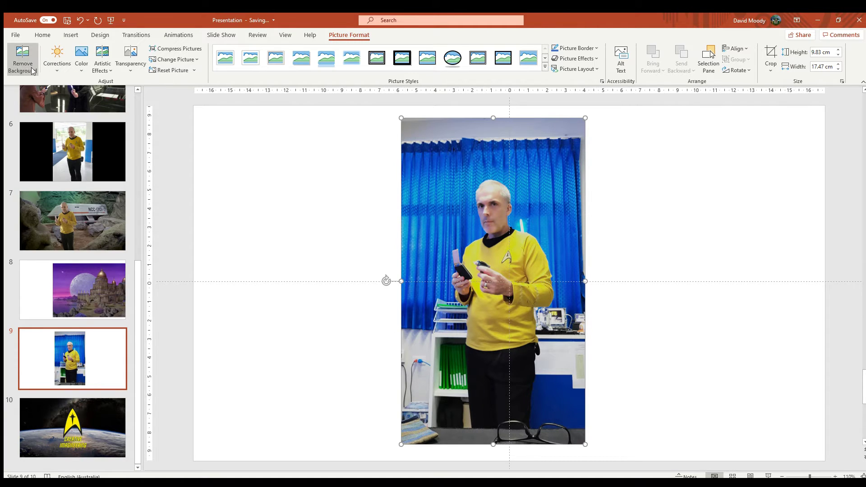
# Start Remove Background on the photo and switch to Mark Areas to Remove.
pyautogui.click(22, 58)
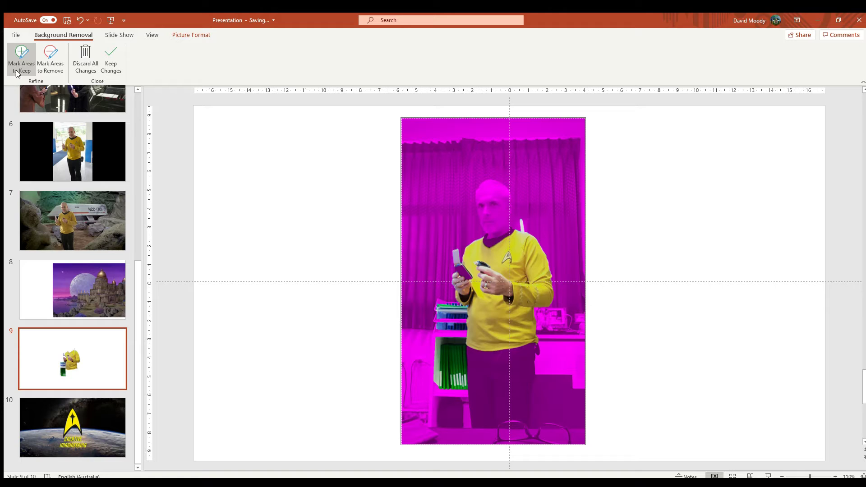
pyautogui.click(47, 74)
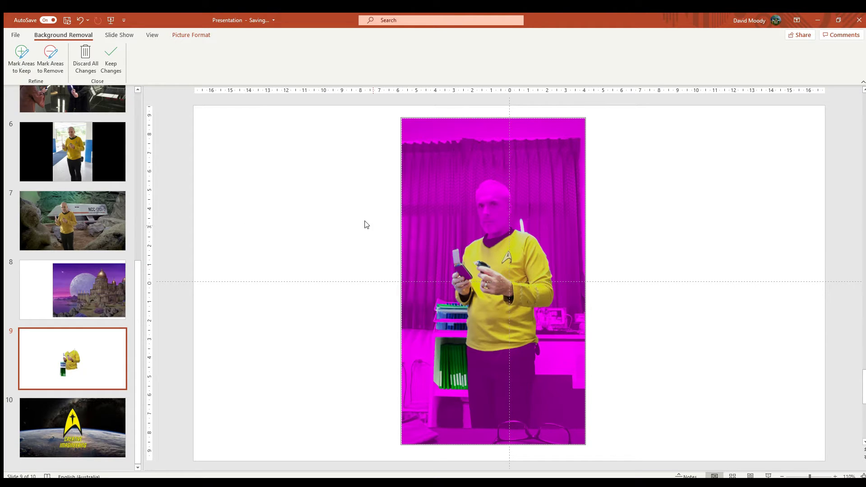
# Mark the face, head, collar and handheld communicator as areas to keep.
pyautogui.click(21, 58)
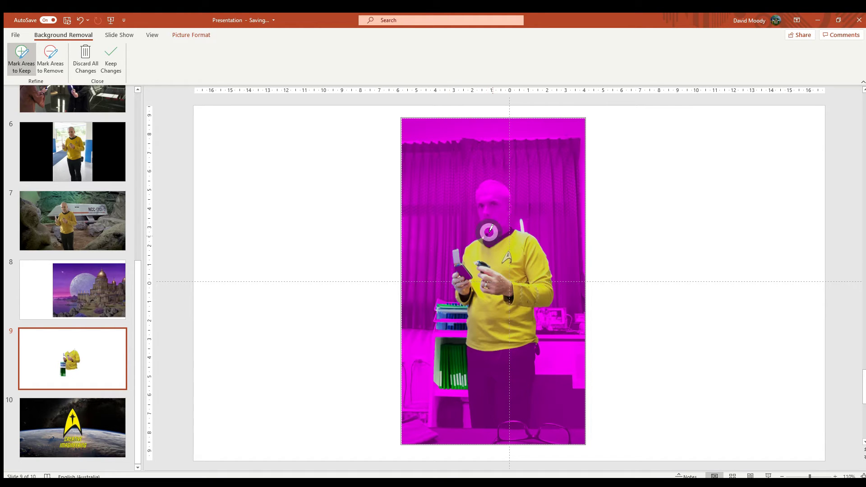
pyautogui.moveTo(493, 237); pyautogui.dragTo(489, 177)
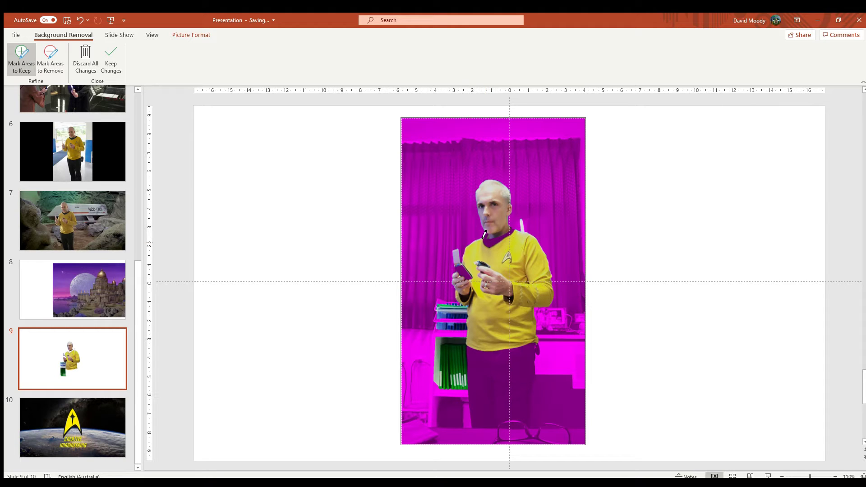
pyautogui.moveTo(484, 235); pyautogui.dragTo(489, 235)
pyautogui.moveTo(504, 234); pyautogui.dragTo(508, 234)
pyautogui.hotkey('ctrl', 'z')
pyautogui.moveTo(459, 260); pyautogui.dragTo(465, 274)
# Mark the black trousers, from hip to lower legs, as areas to keep.
pyautogui.moveTo(474, 368); pyautogui.dragTo(524, 360)
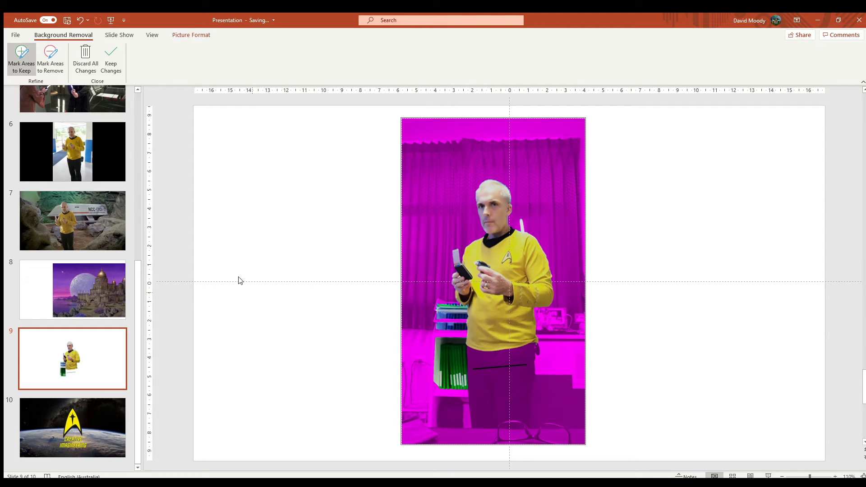
pyautogui.moveTo(478, 356); pyautogui.dragTo(480, 397)
pyautogui.moveTo(511, 355); pyautogui.dragTo(534, 352)
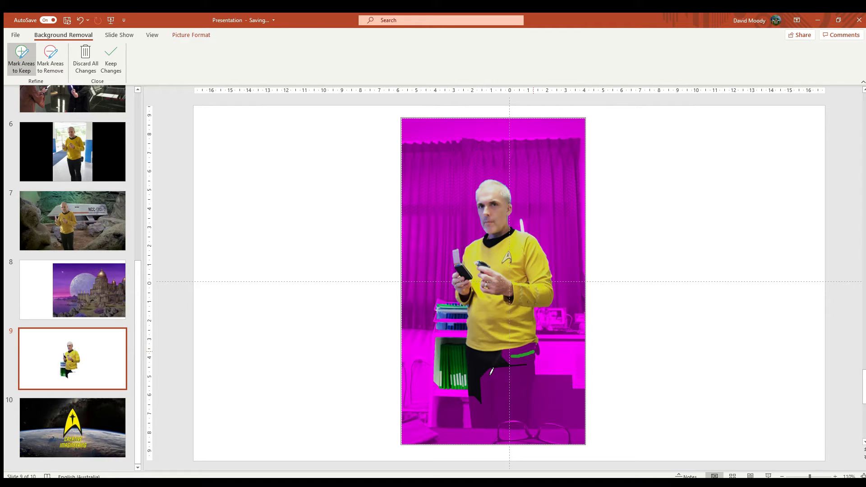
pyautogui.moveTo(475, 415); pyautogui.dragTo(519, 372)
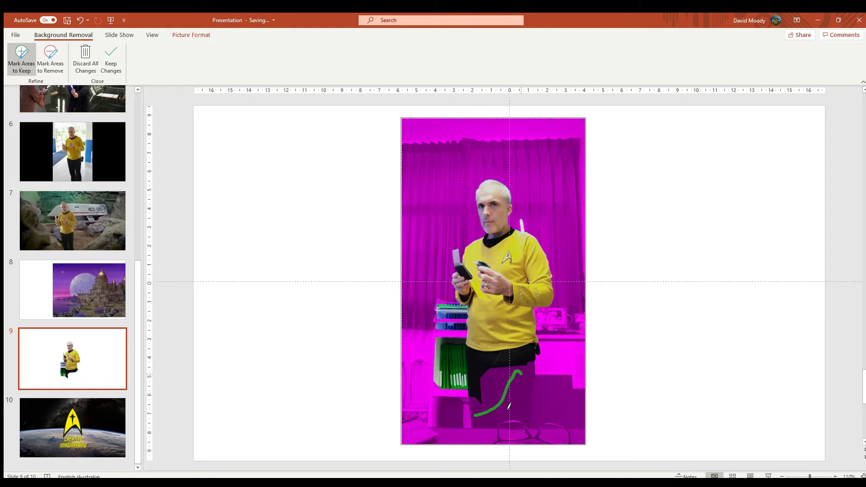
pyautogui.moveTo(491, 418); pyautogui.dragTo(523, 397)
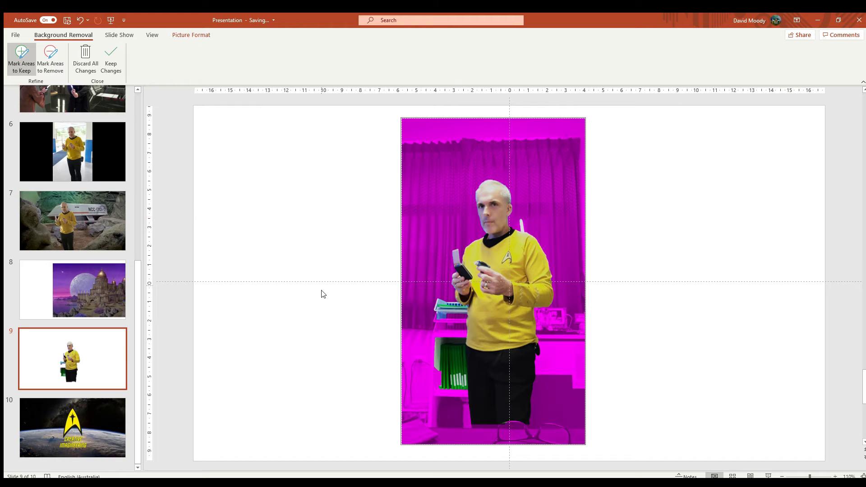
# Mark the books, shelf area and strips beside the trousers for removal.
pyautogui.click(49, 53)
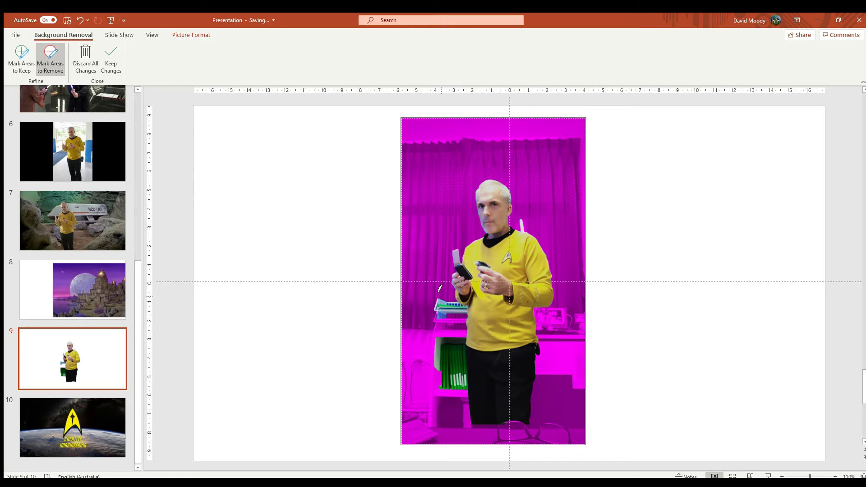
pyautogui.moveTo(441, 295); pyautogui.dragTo(445, 314)
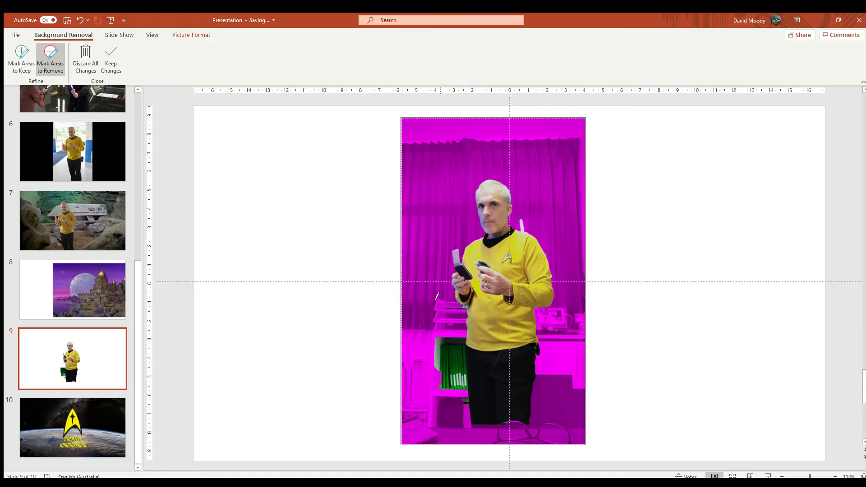
pyautogui.moveTo(436, 342); pyautogui.dragTo(461, 359)
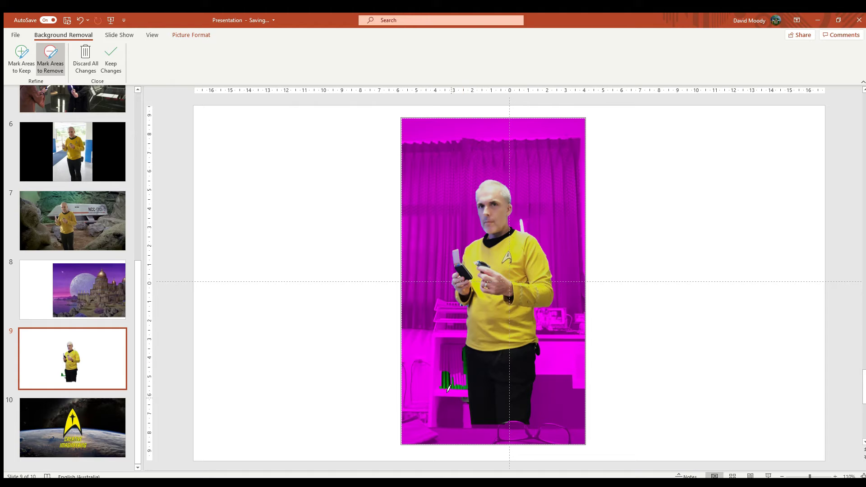
pyautogui.moveTo(440, 377); pyautogui.dragTo(455, 379)
pyautogui.moveTo(464, 347); pyautogui.dragTo(465, 377)
# Mark the pale strip behind the shoulder and background beside the shirt for removal.
pyautogui.moveTo(522, 231); pyautogui.dragTo(521, 218)
pyautogui.hotkey('ctrl', 'z')
pyautogui.moveTo(524, 231); pyautogui.dragTo(525, 225)
pyautogui.click(522, 229)
pyautogui.moveTo(537, 342); pyautogui.dragTo(541, 354)
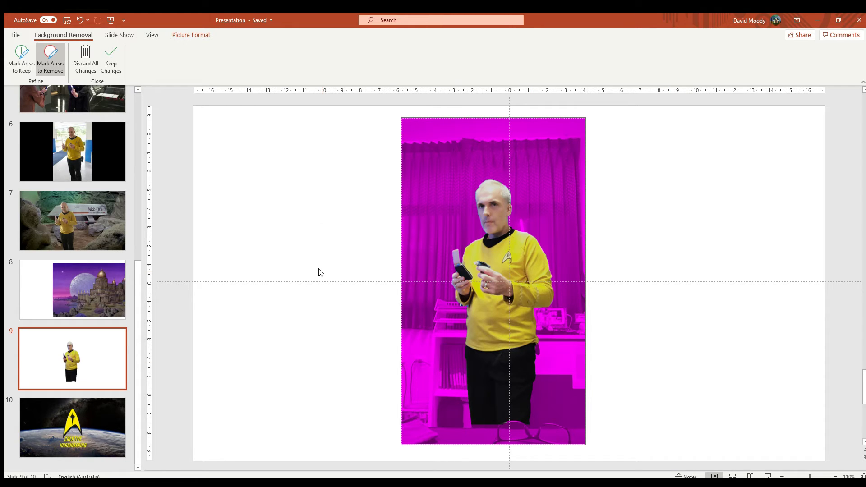
# Keep the background-removal changes and move the cut-out figure onto slide 8's castle scene.
pyautogui.click(105, 51)
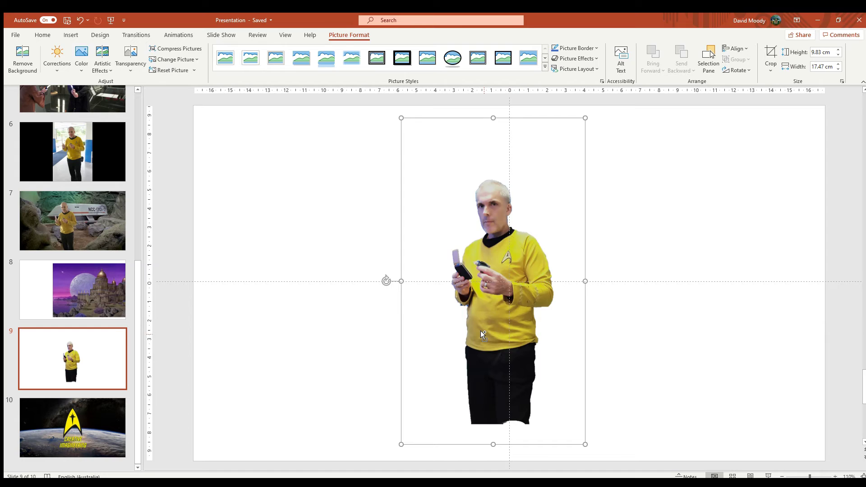
pyautogui.press('Delete')
pyautogui.click(120, 284)
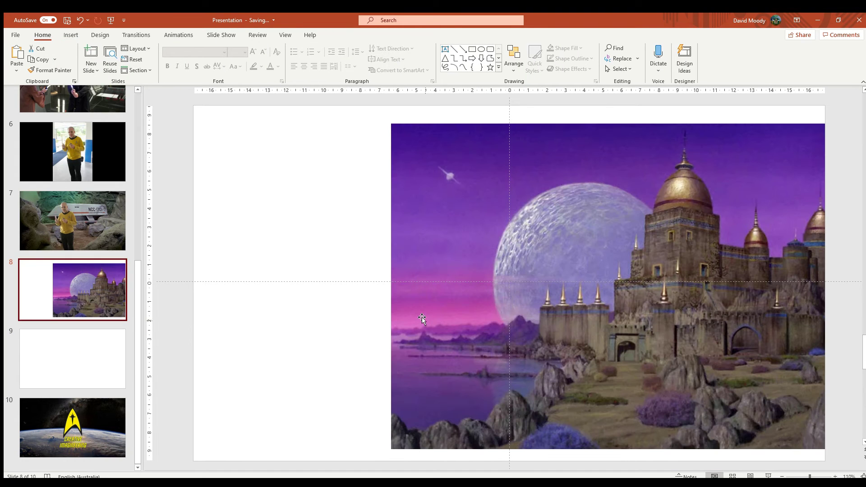
pyautogui.hotkey('ctrl', 'v')
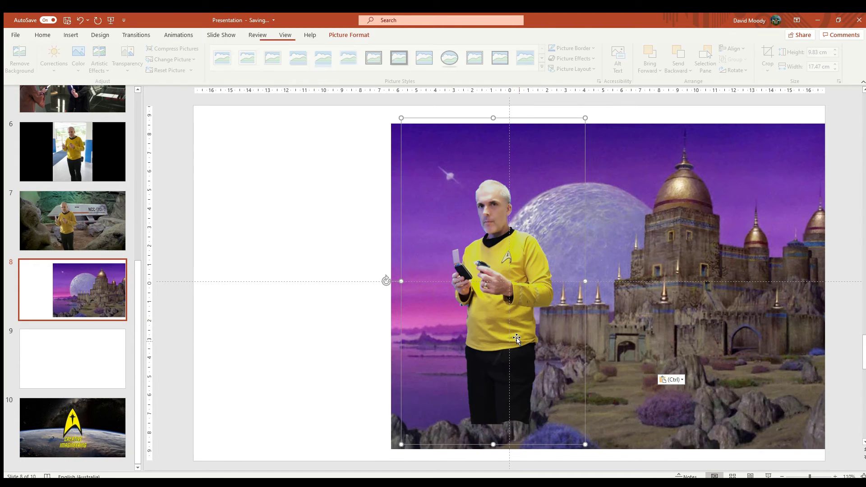
pyautogui.click(691, 293)
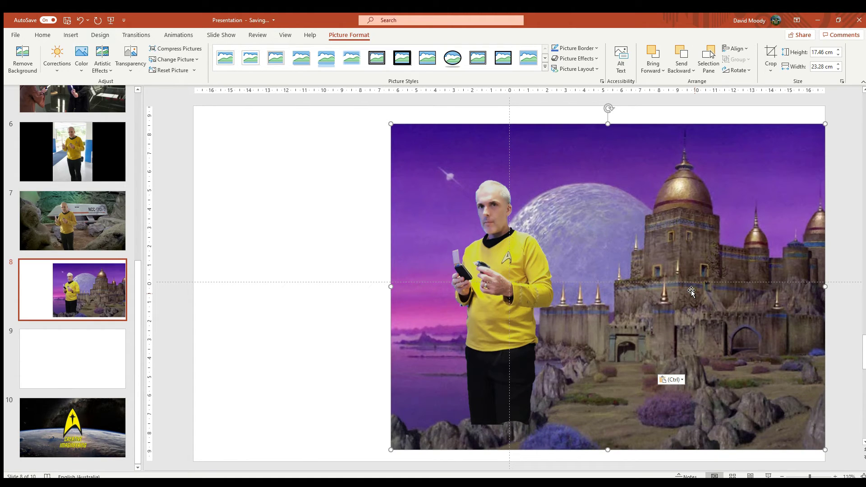
# Stretch the castle picture to fill slide 8 and drag the figure down to the bottom edge.
pyautogui.moveTo(706, 319); pyautogui.dragTo(707, 363)
pyautogui.moveTo(391, 165); pyautogui.dragTo(187, 85)
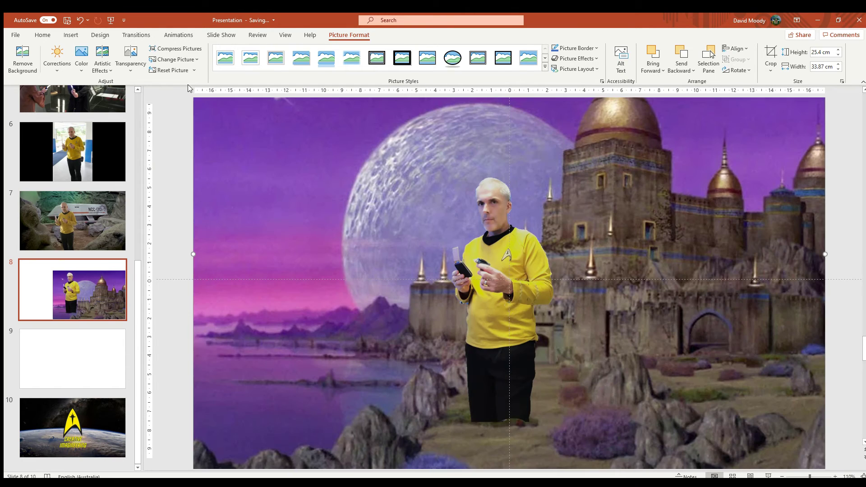
pyautogui.moveTo(627, 318); pyautogui.dragTo(631, 321)
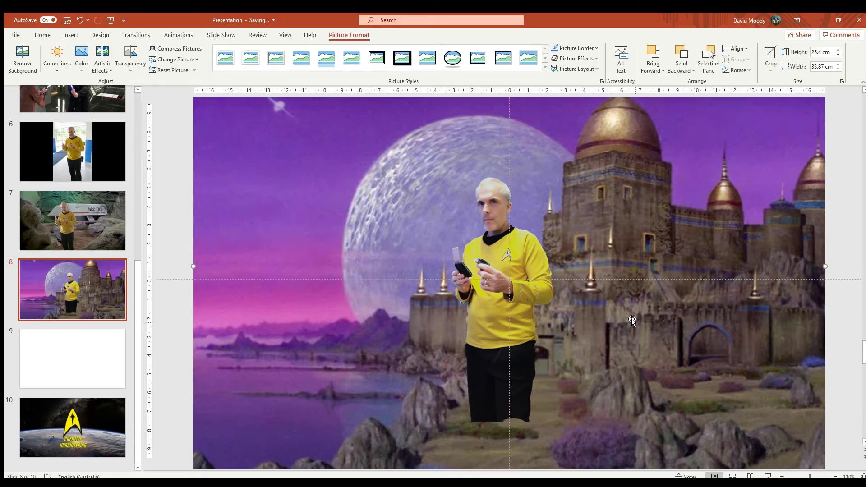
pyautogui.moveTo(504, 294); pyautogui.dragTo(489, 359)
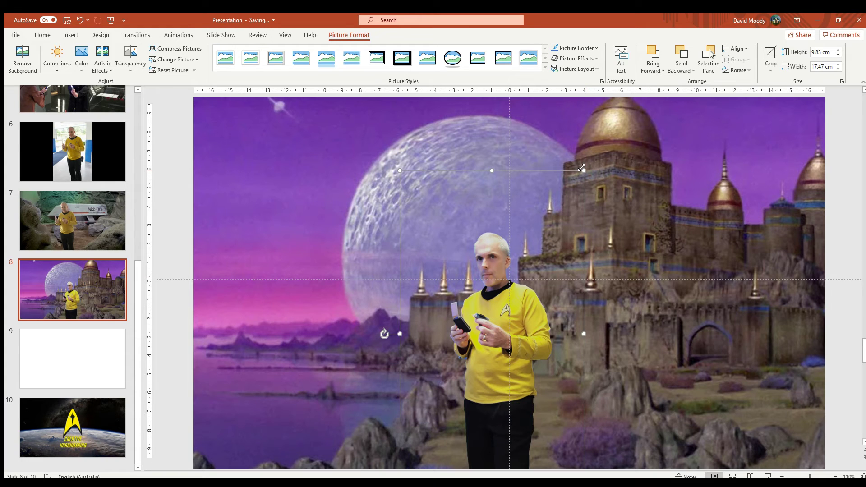
# Shrink the cut-out figure to about 8.76 × 15.57 cm.
pyautogui.moveTo(582, 169); pyautogui.dragTo(550, 209)
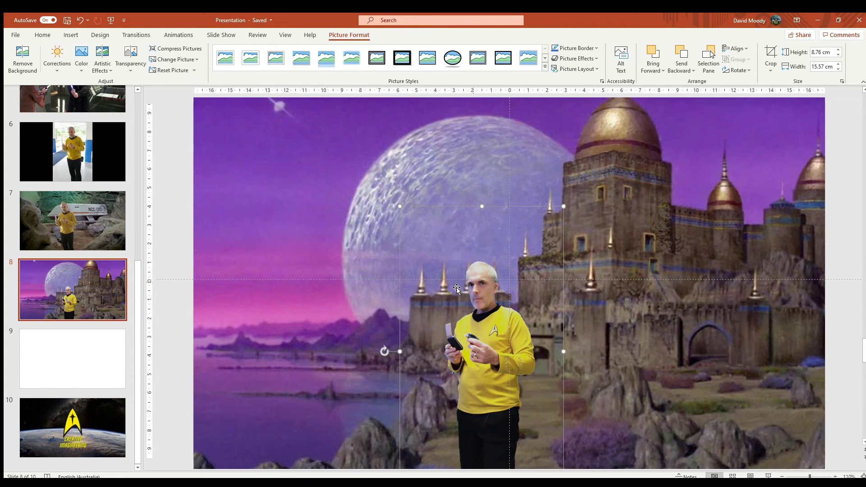
pyautogui.click(53, 69)
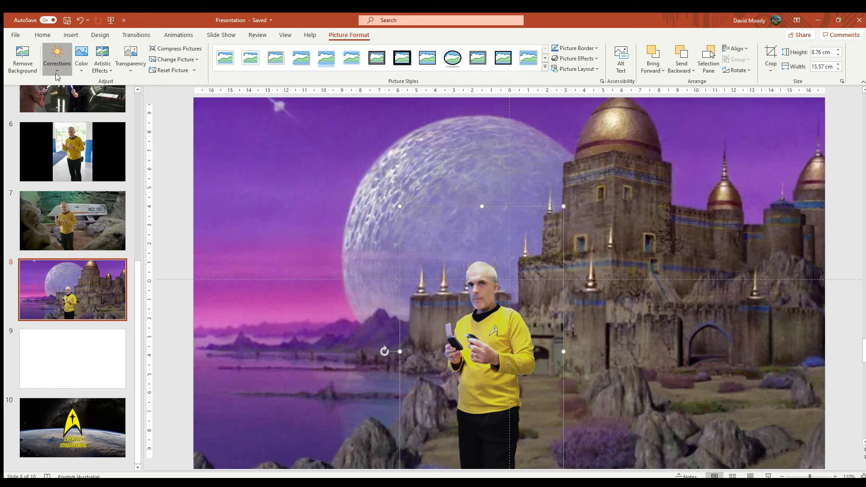
pyautogui.click(69, 148)
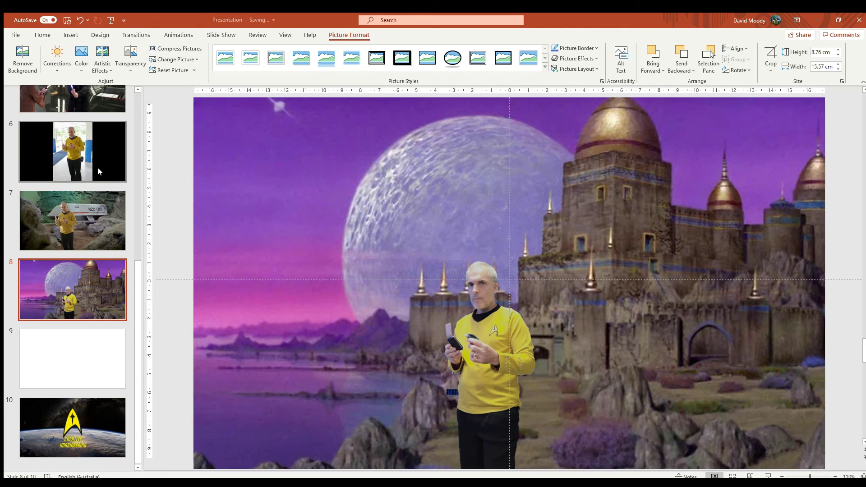
pyautogui.click(462, 269)
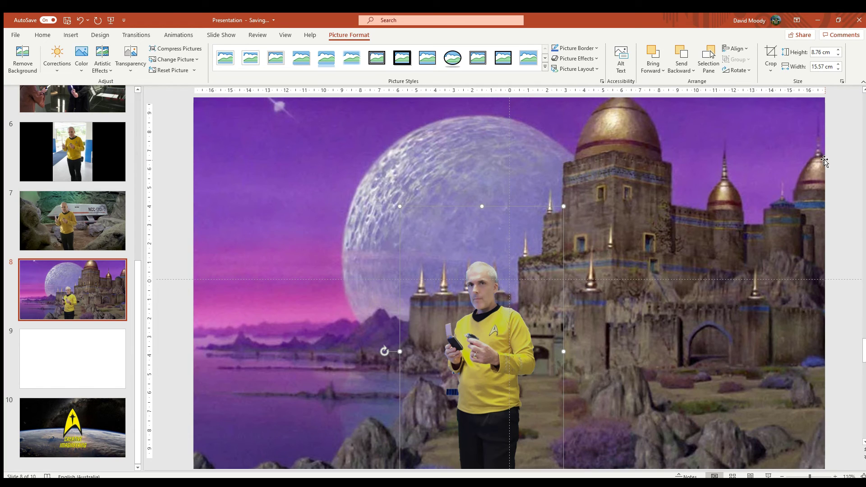
pyautogui.click(852, 166)
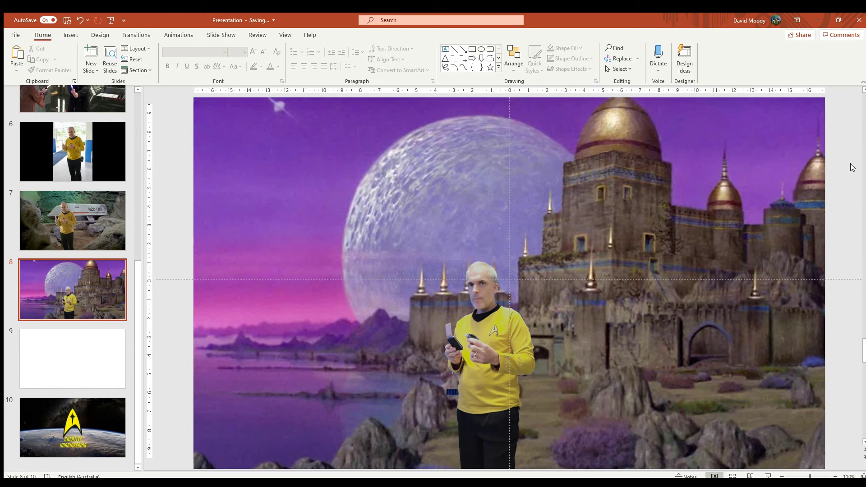